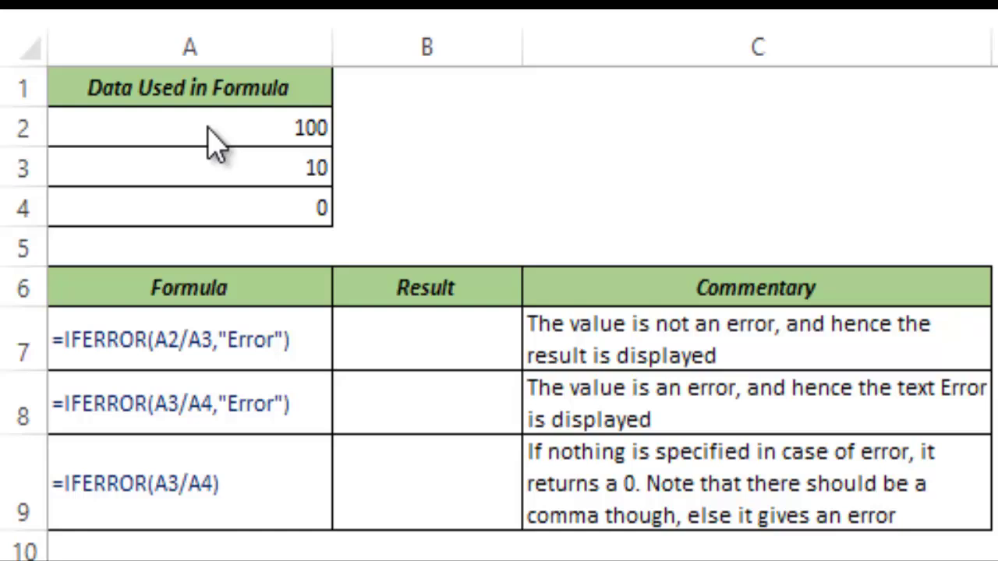
- Enter =IFERROR(A2/A3,"Error") in cell B7 so it shows 10
left_click(405, 343)
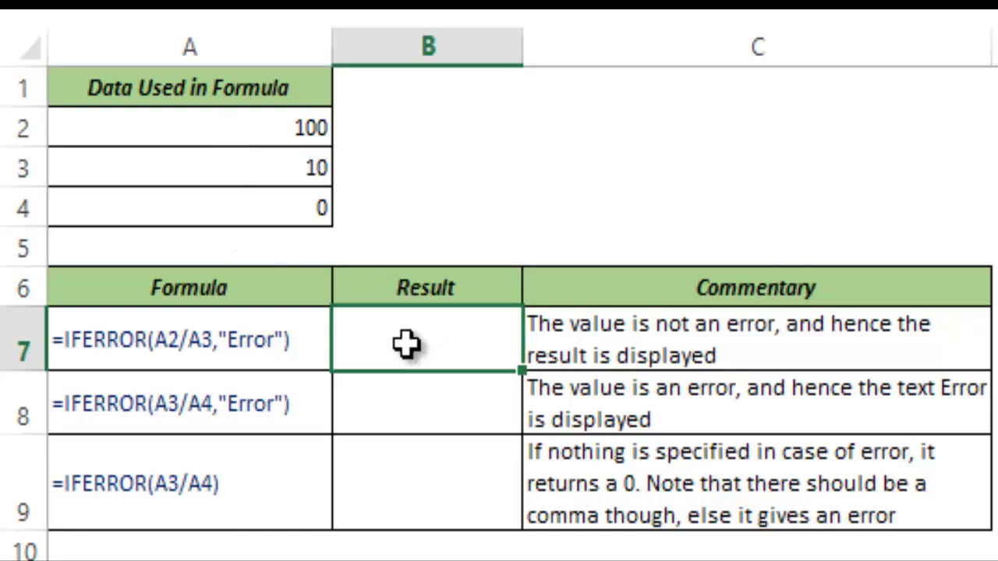
type("=Ifer")
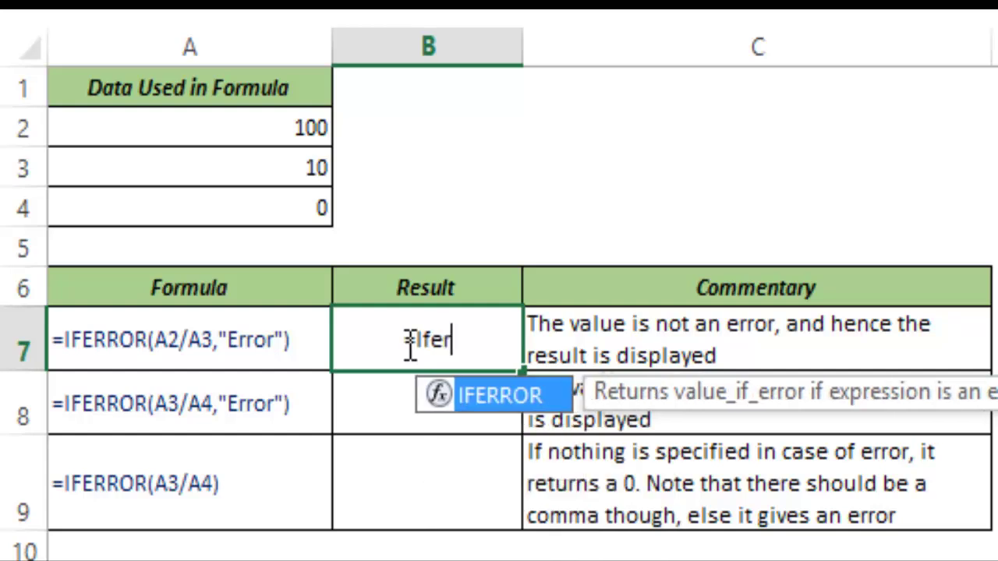
type("r")
key("Tab")
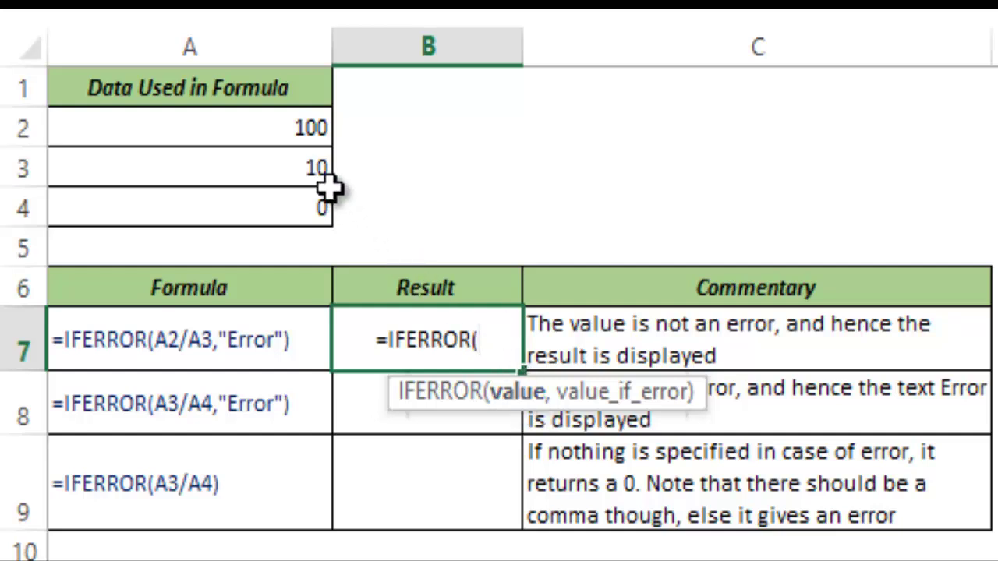
left_click(263, 135)
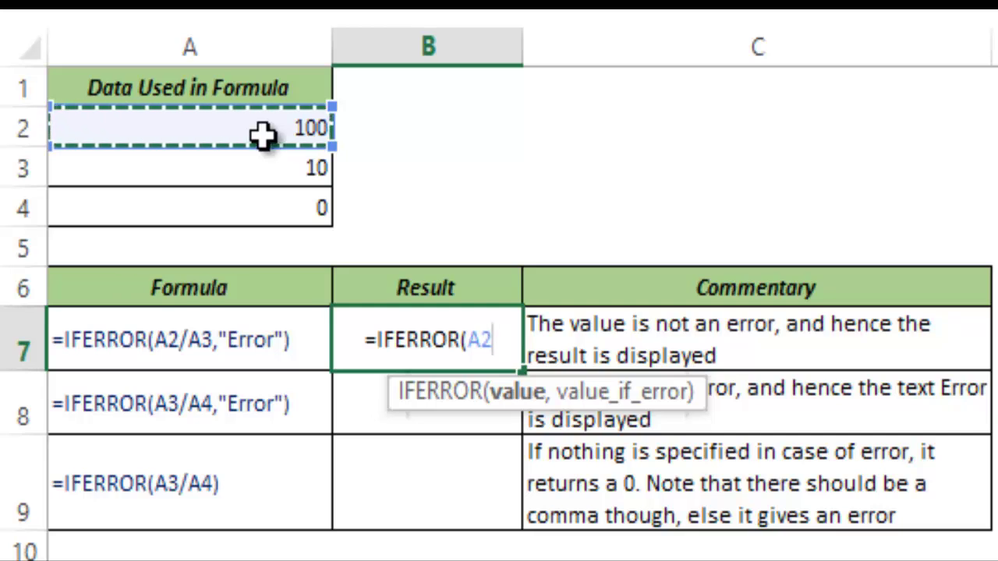
type("/")
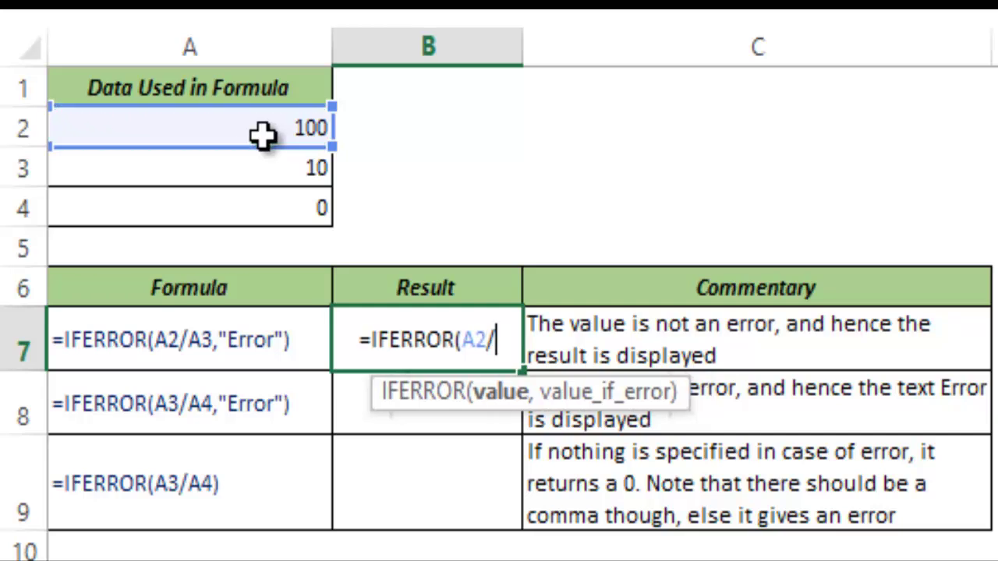
left_click(255, 184)
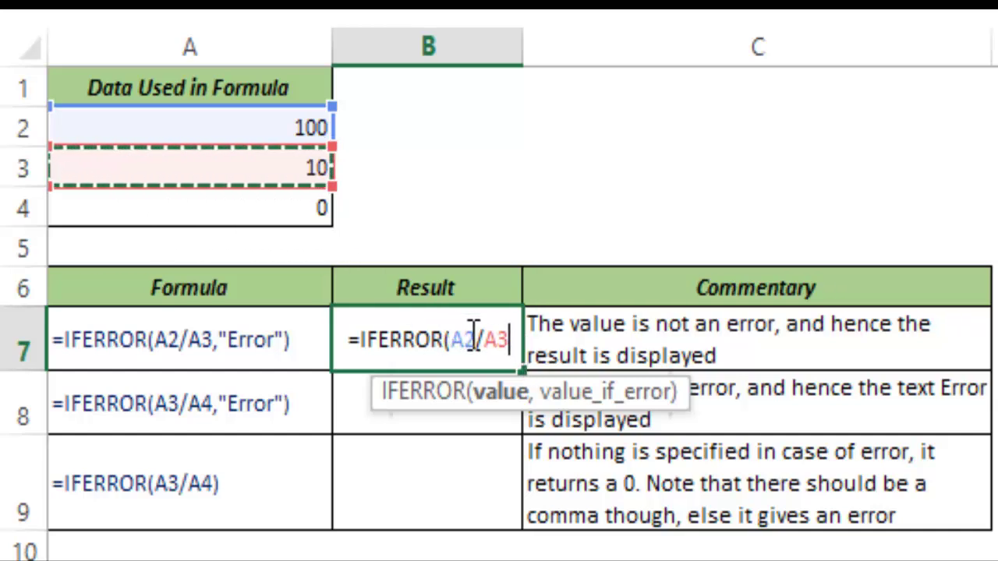
type(",")
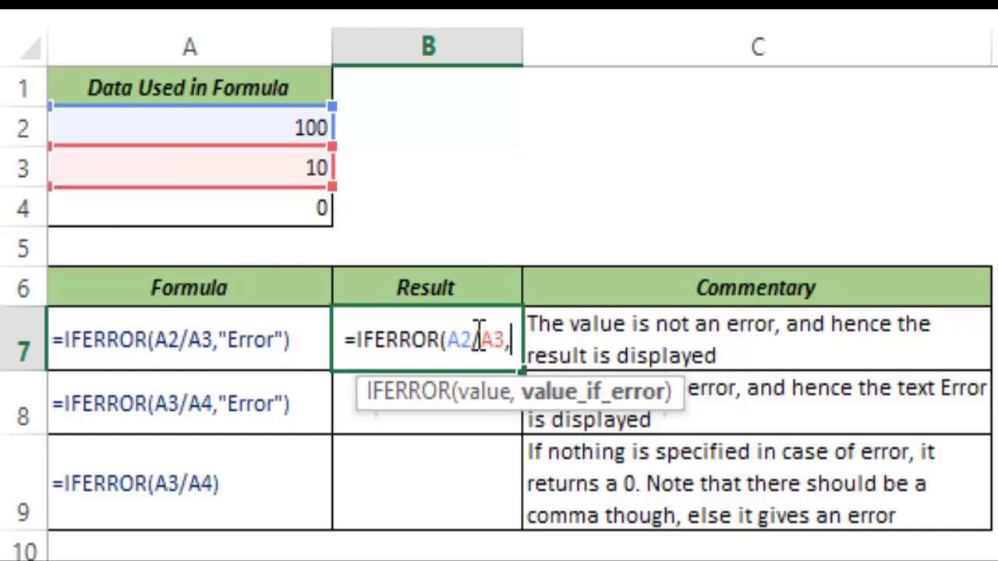
type("\"Err")
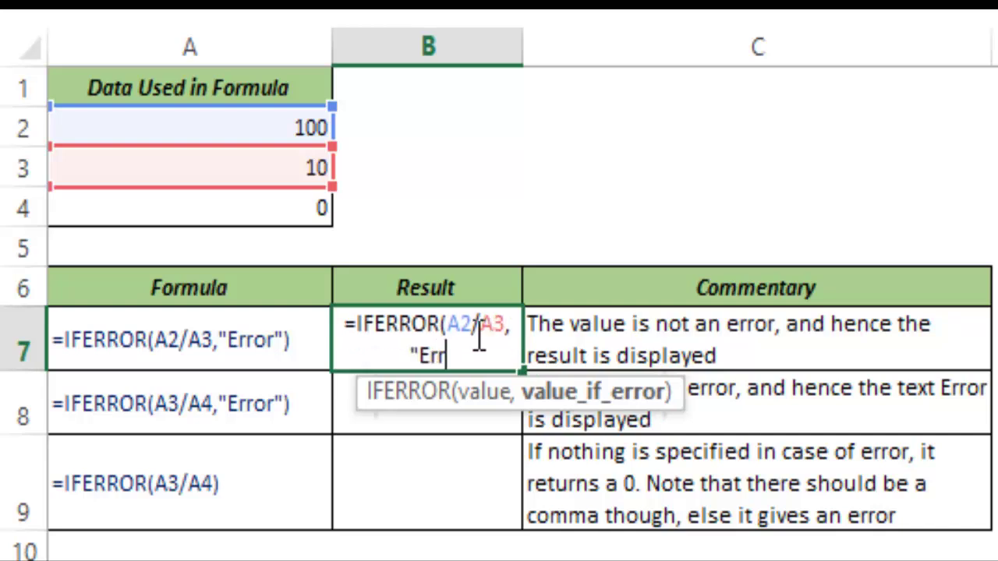
type("or\")")
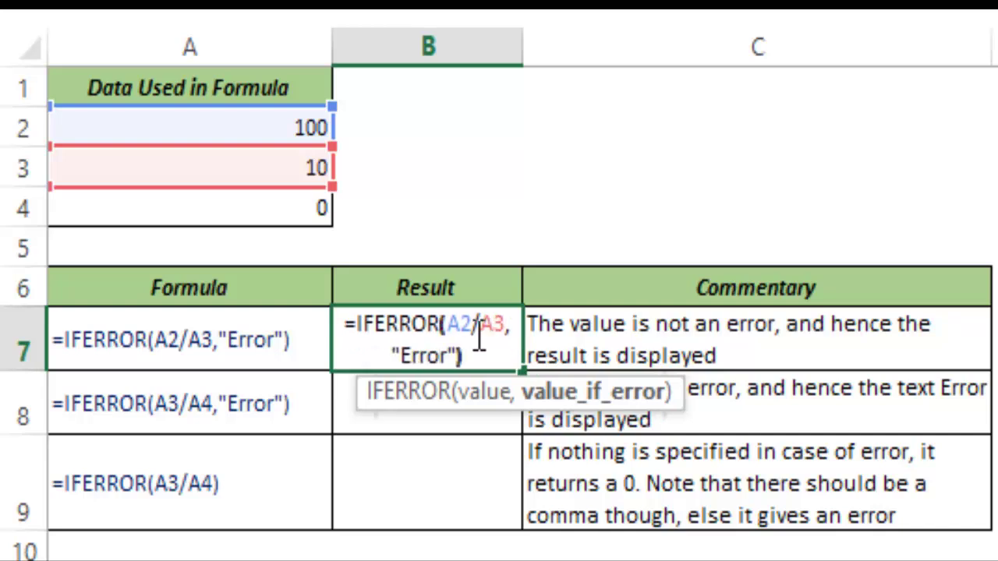
key("Return")
- Review B7's formula, highlighting the A2/A3 part, and leave it unchanged
left_click(474, 334)
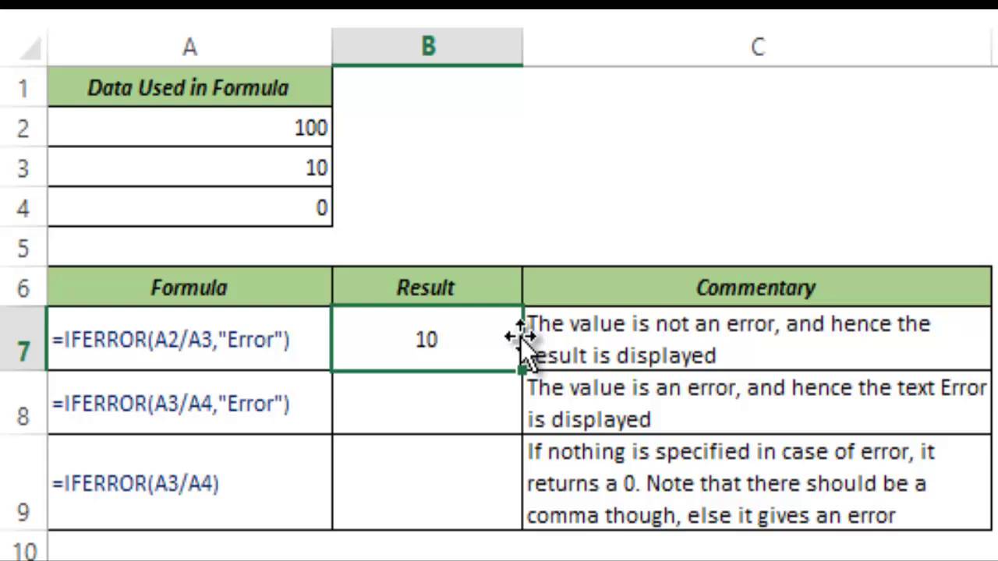
double_click(474, 350)
left_click_drag(449, 324, 508, 326)
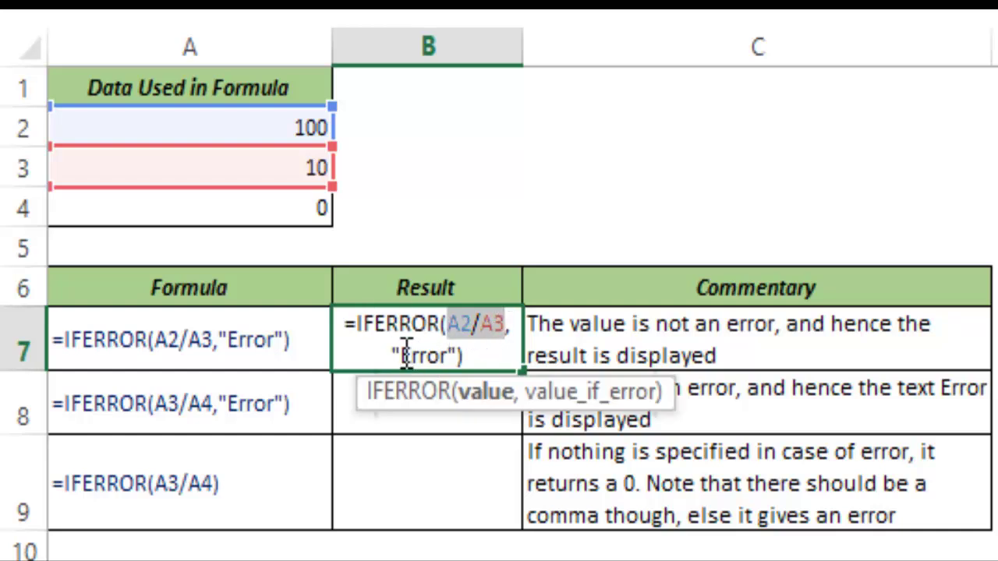
key("Escape")
- Enter =IFERROR(A3/A4,"Error") in cell B8 so the division by zero shows Error
left_click(423, 397)
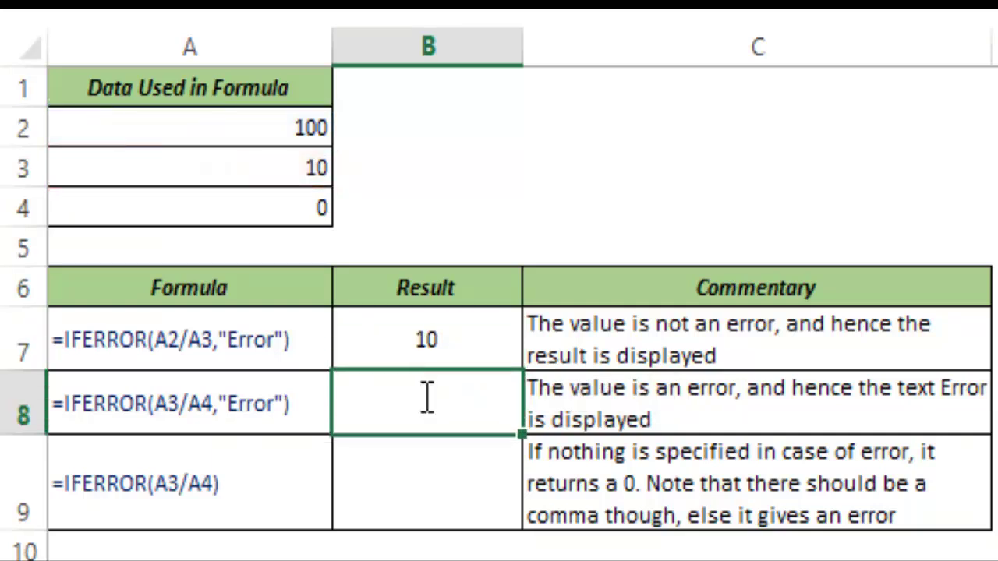
type("=iferror")
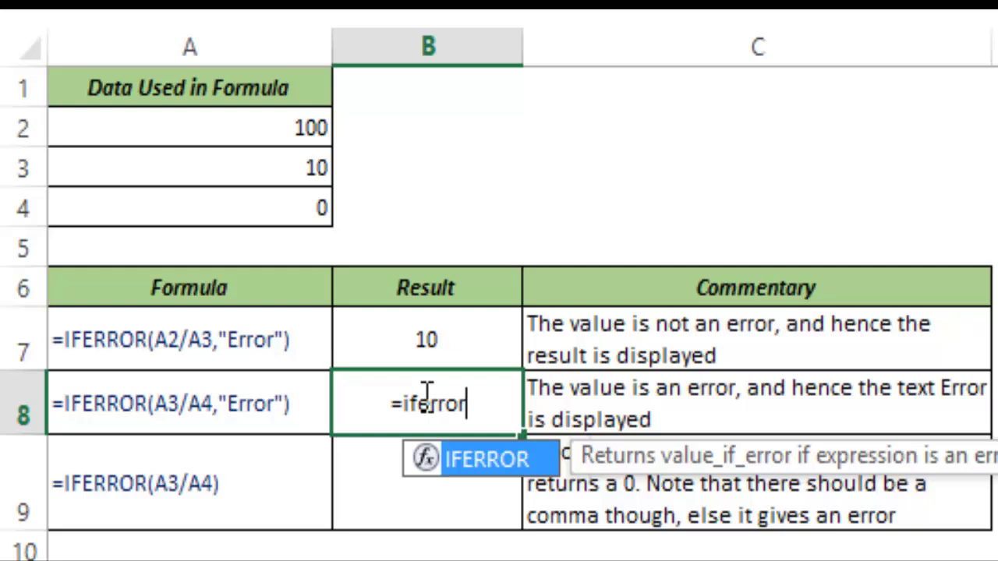
key("Tab")
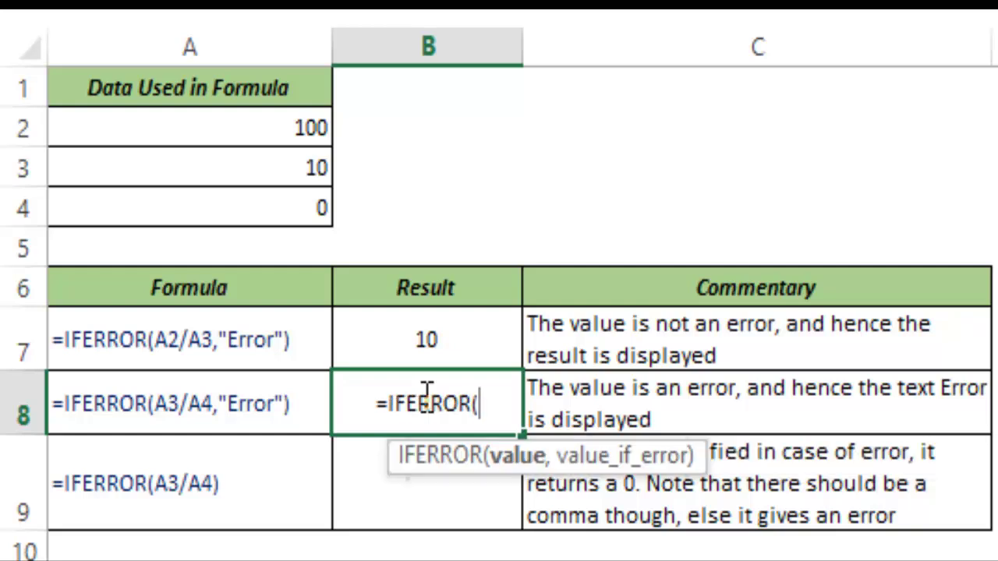
left_click(274, 169)
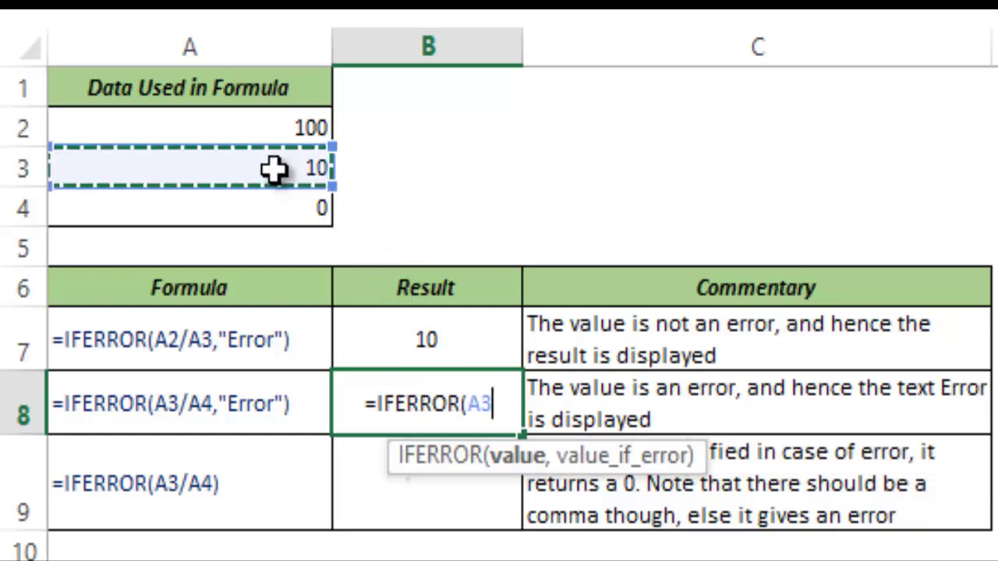
type("/")
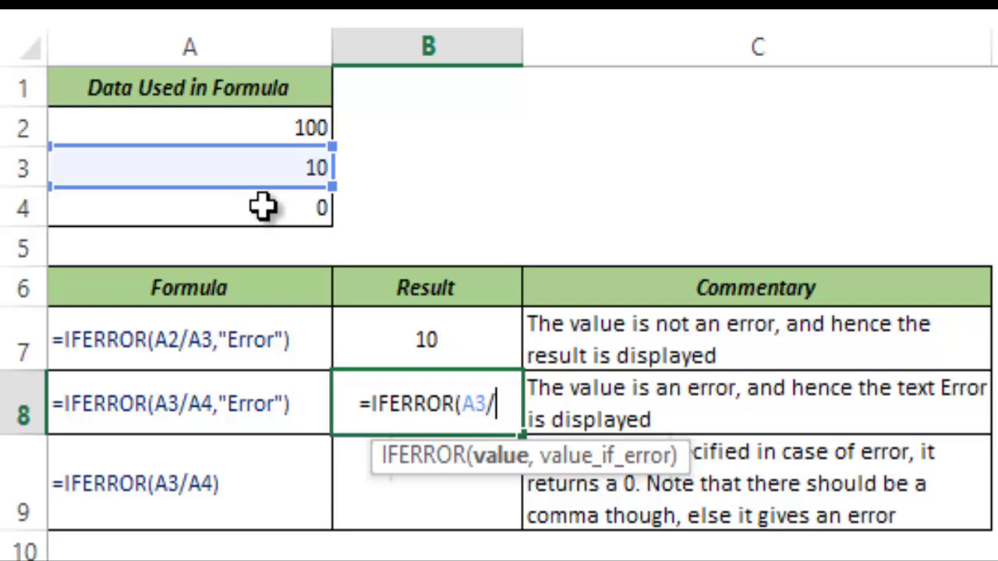
left_click(265, 204)
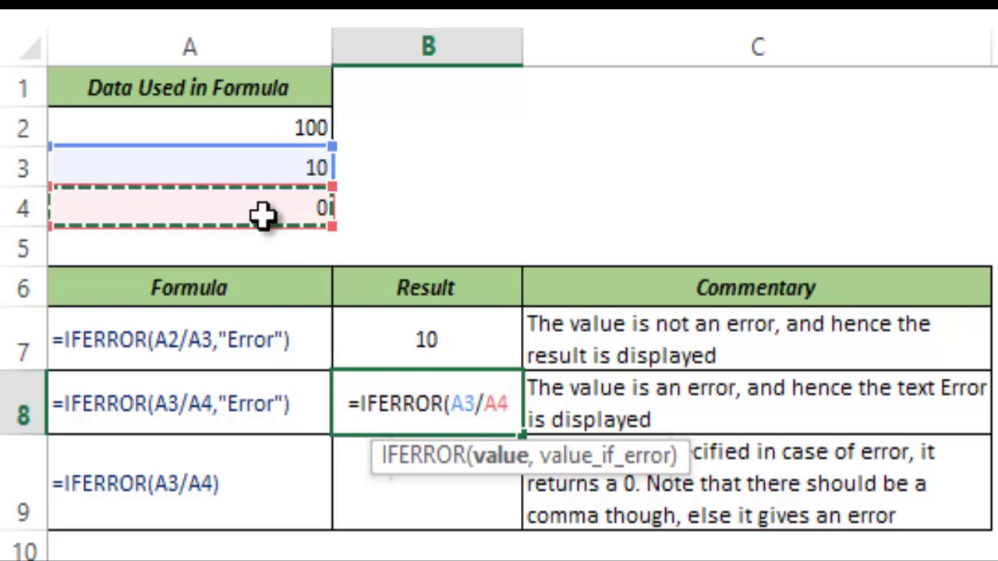
type(",")
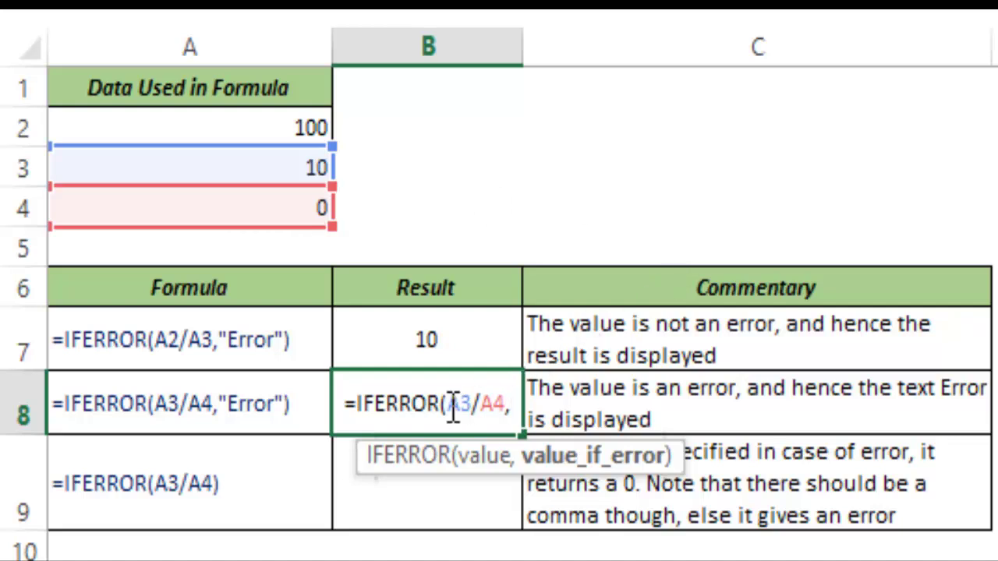
left_click_drag(450, 404, 499, 405)
left_click(514, 404)
type("\"Error\")")
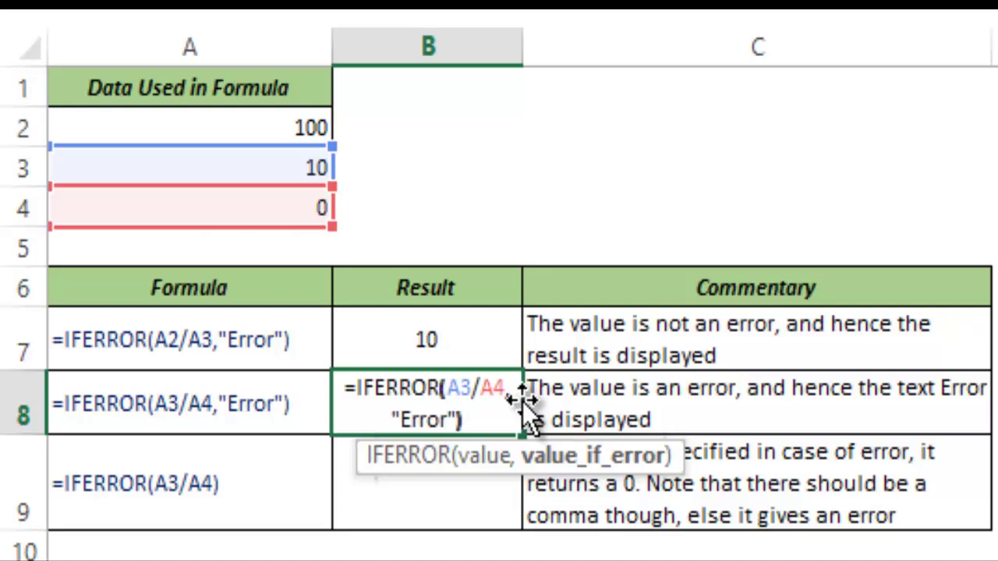
key("Return")
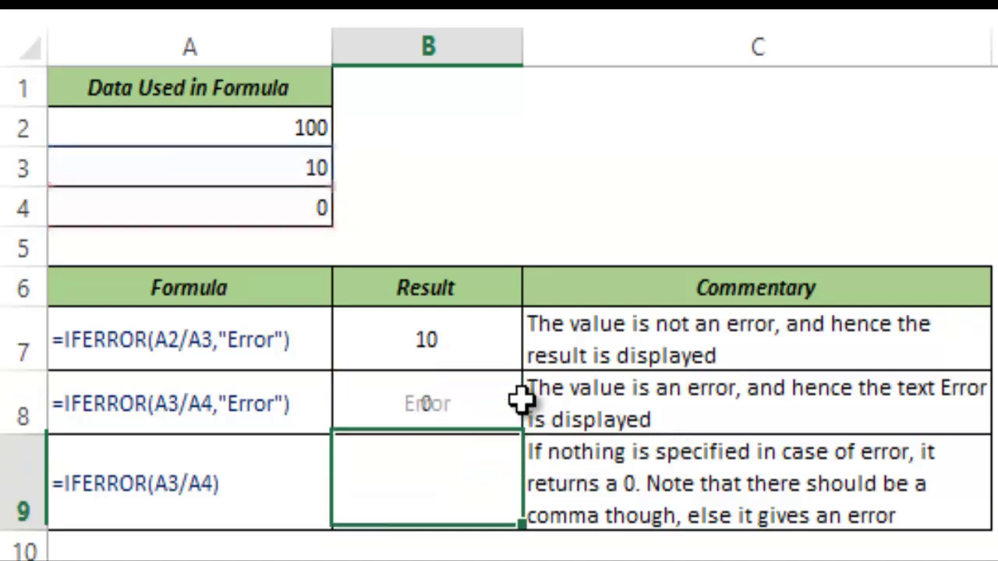
- Review B8's formula, highlighting the A3/A4 calculation and the "Error" fallback, without changing it
left_click(518, 399)
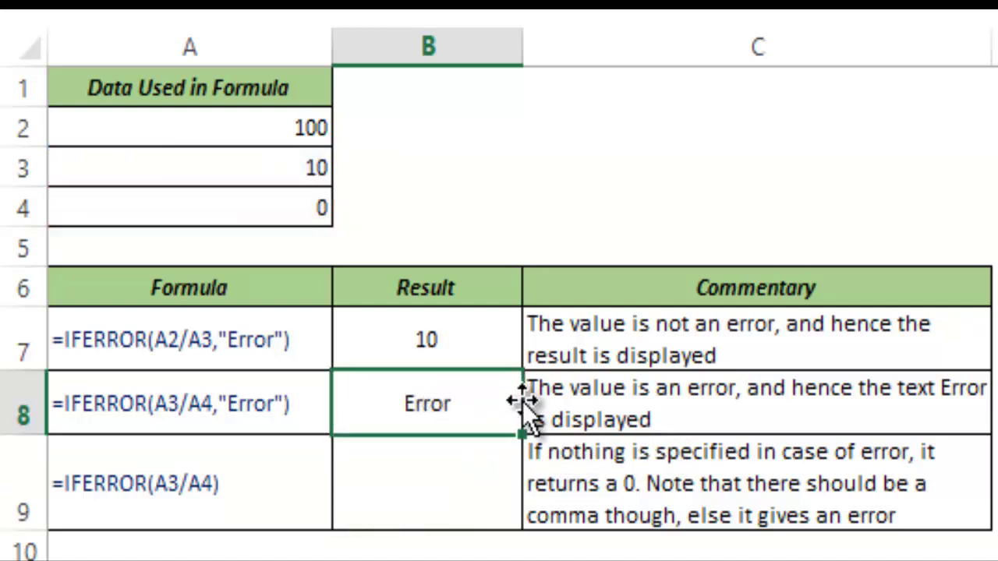
double_click(418, 399)
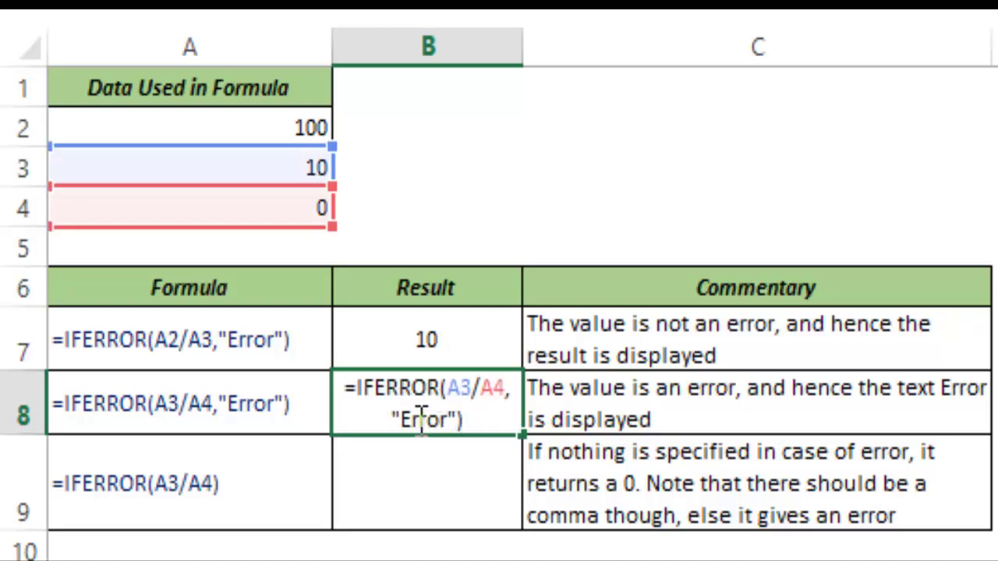
left_click_drag(392, 416, 505, 387)
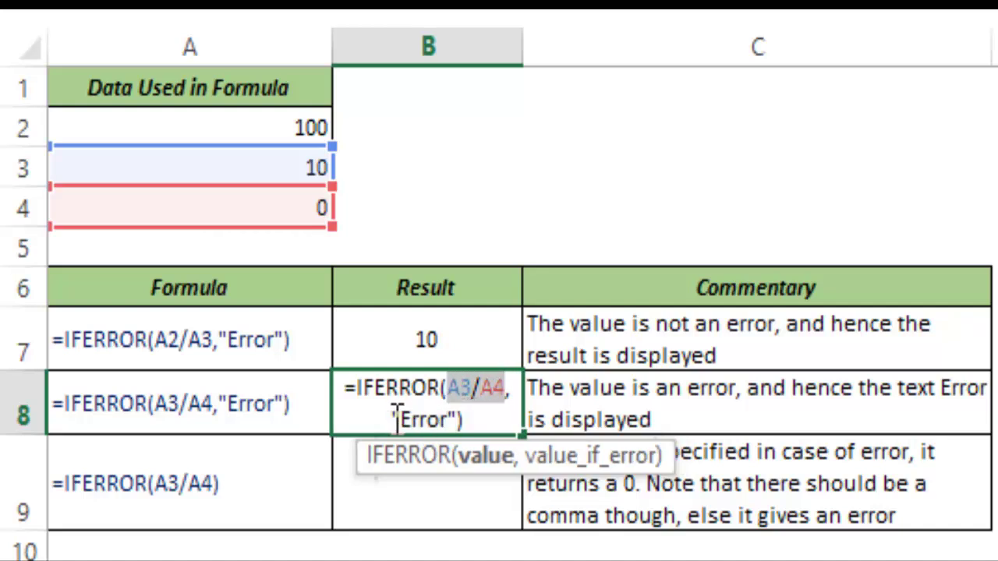
left_click_drag(392, 419, 460, 420)
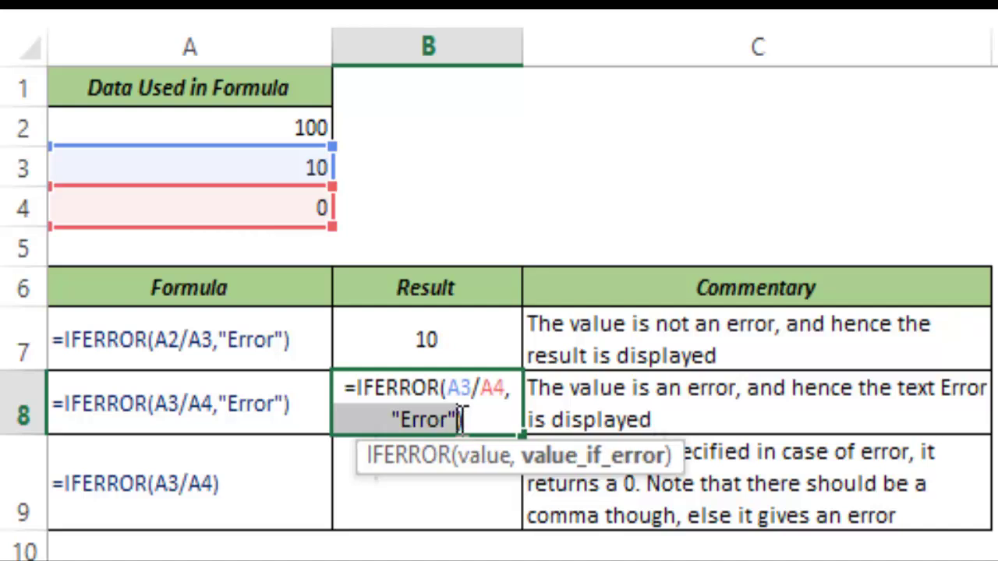
key("Return")
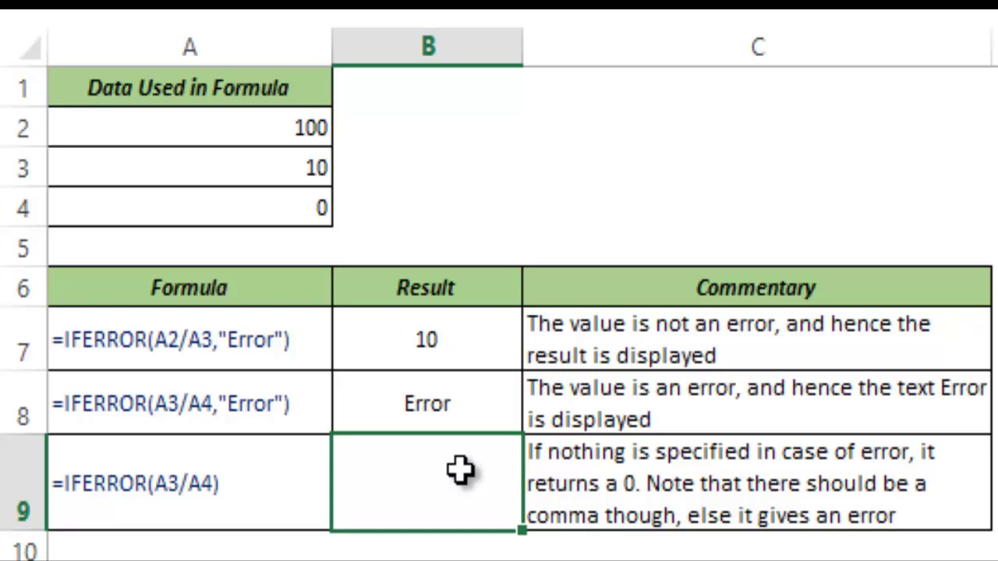
- Type =IFERROR(A3/A4) in B9 with no fallback value
type("=iferror")
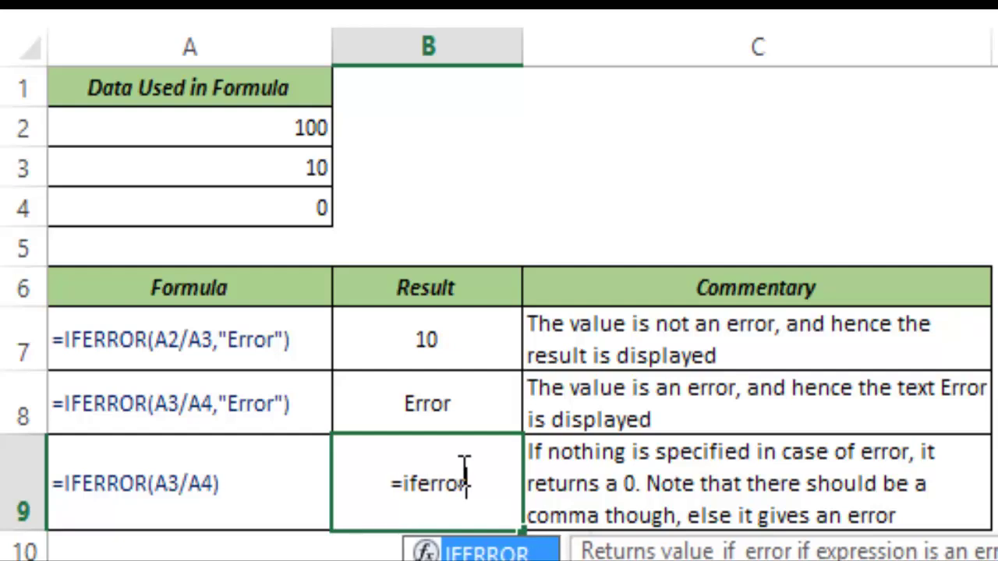
key("Tab")
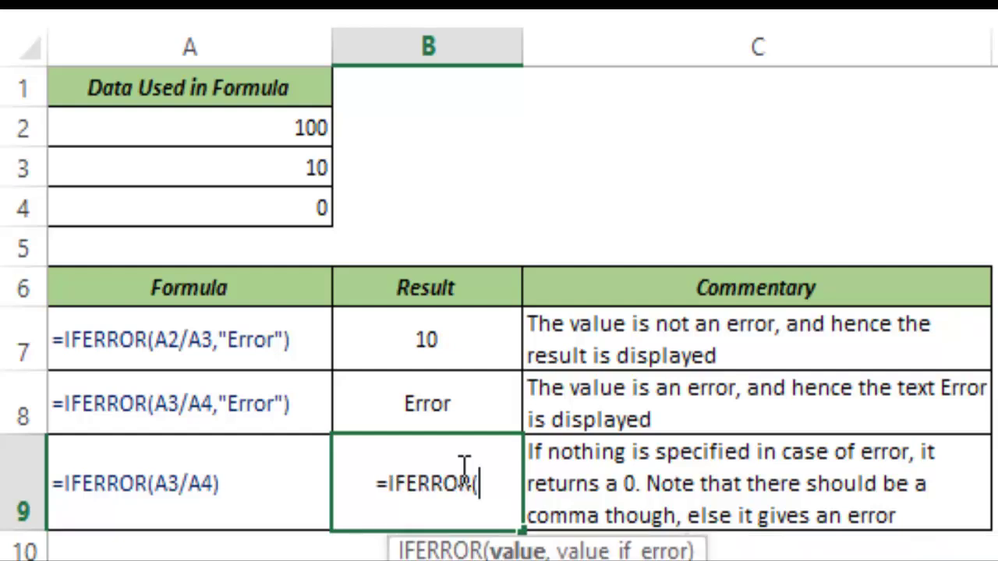
left_click(301, 165)
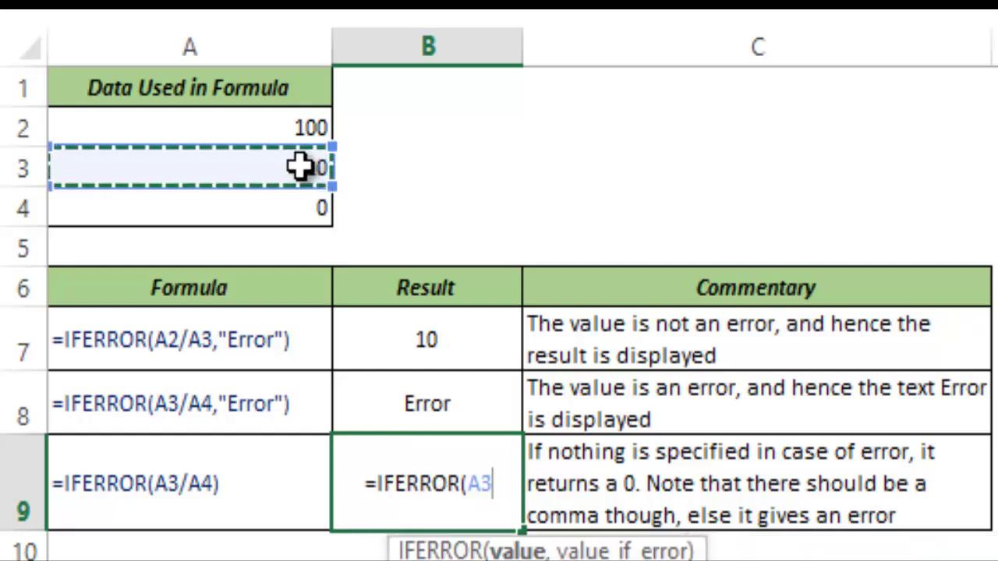
type("/")
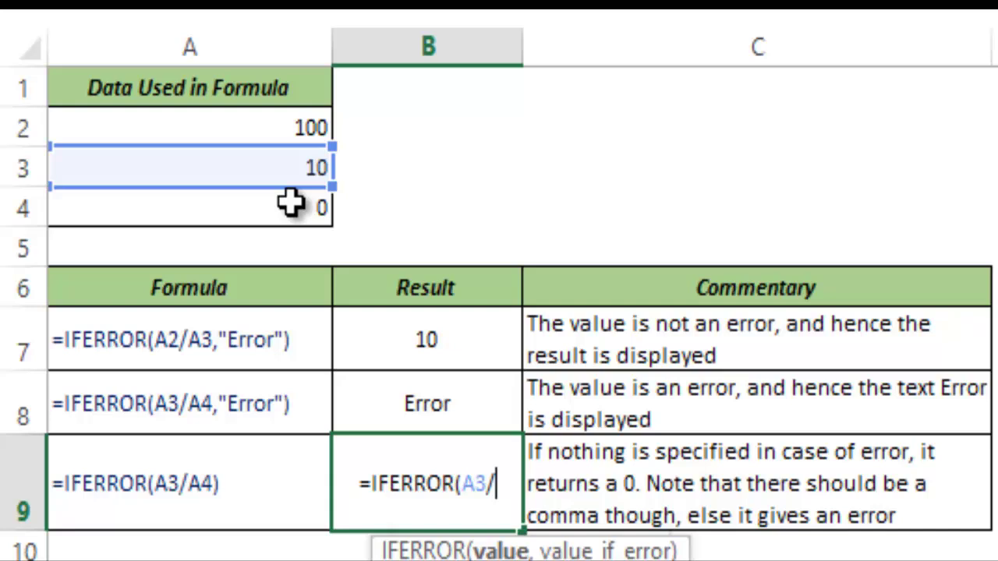
left_click(290, 203)
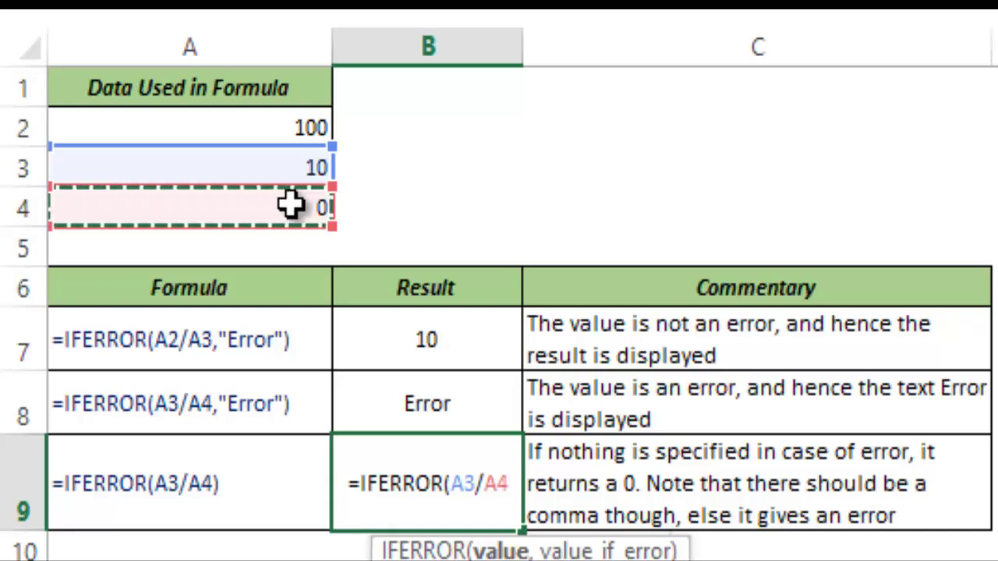
type(")")
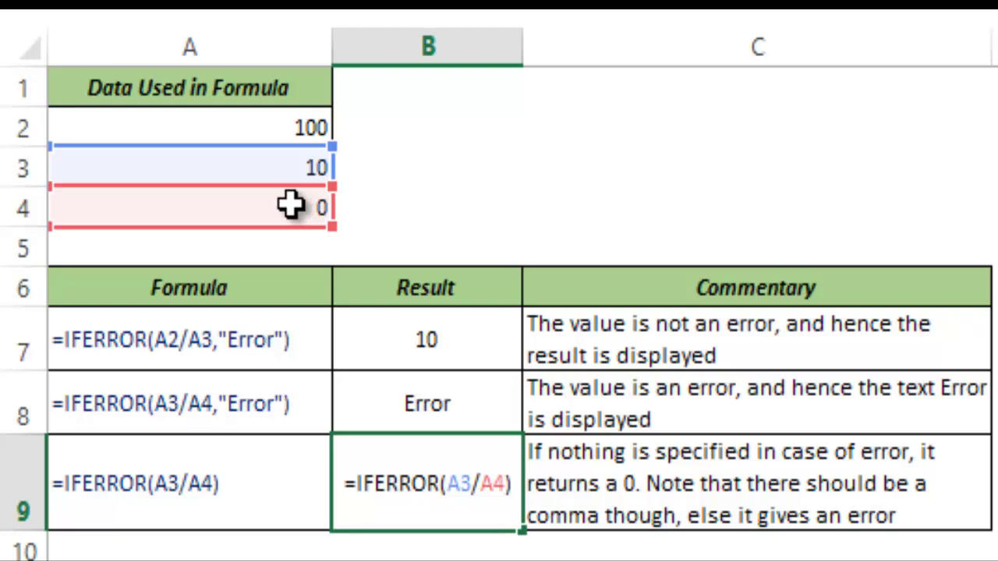
- Dismiss the too-few-arguments warning and add a trailing comma so B9 becomes =IFERROR(A3/A4,) showing 0
key("Return")
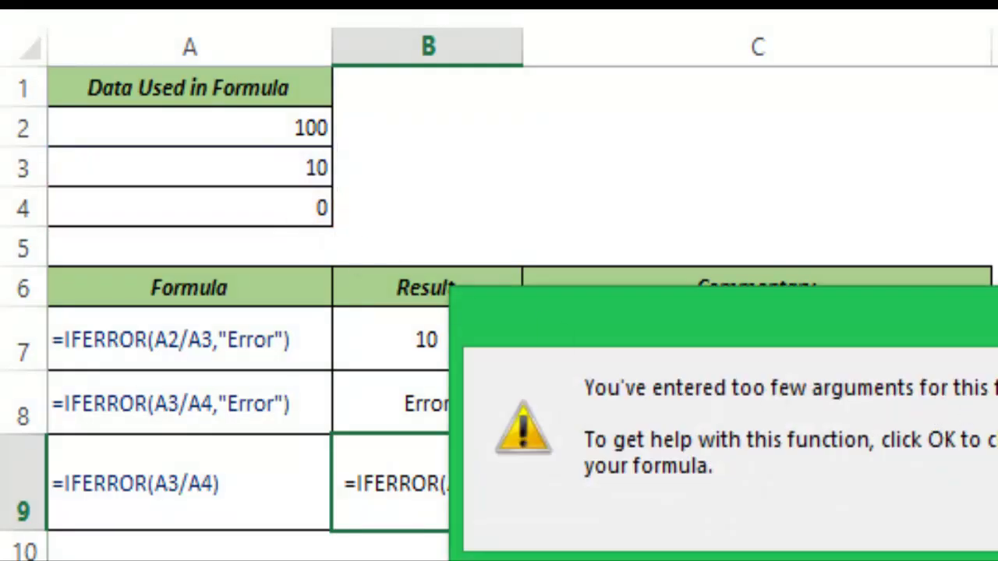
left_click_drag(975, 352, 997, 160)
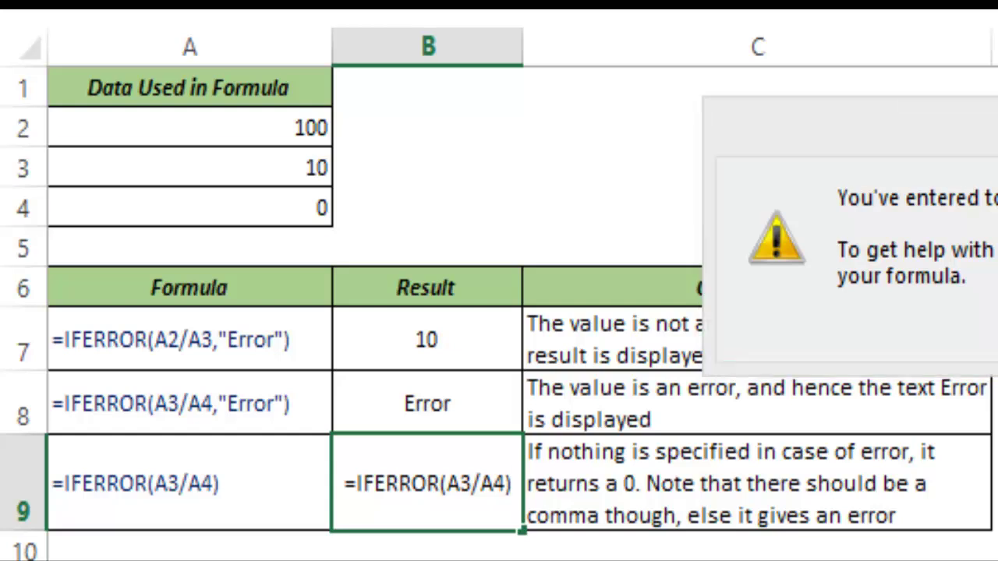
key("Return")
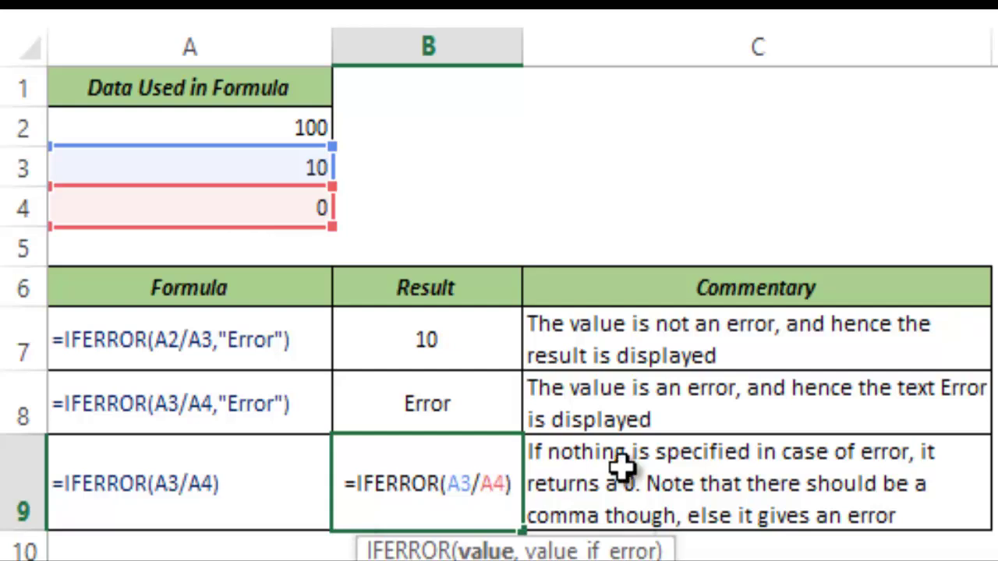
type(",")
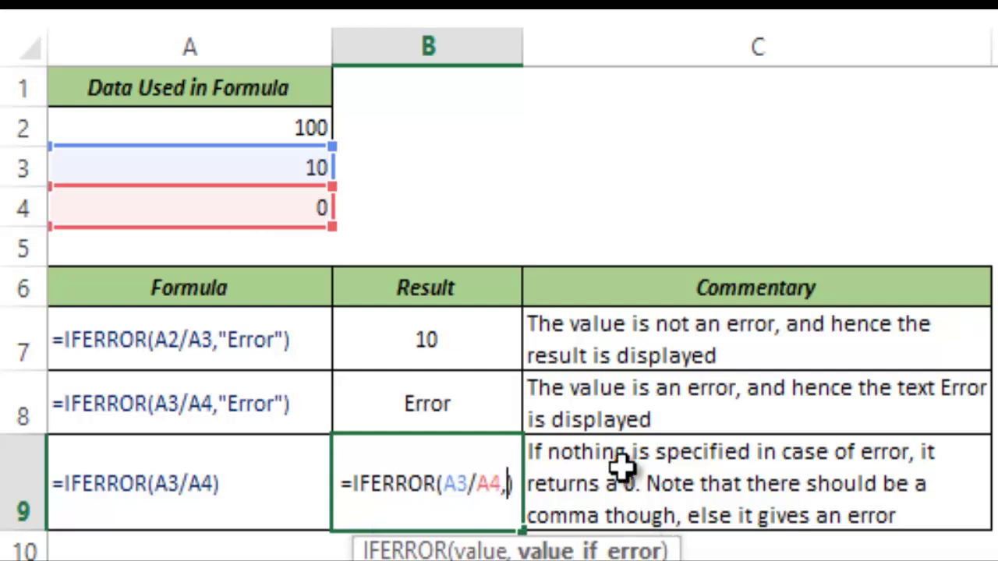
key("Return")
key("Up")
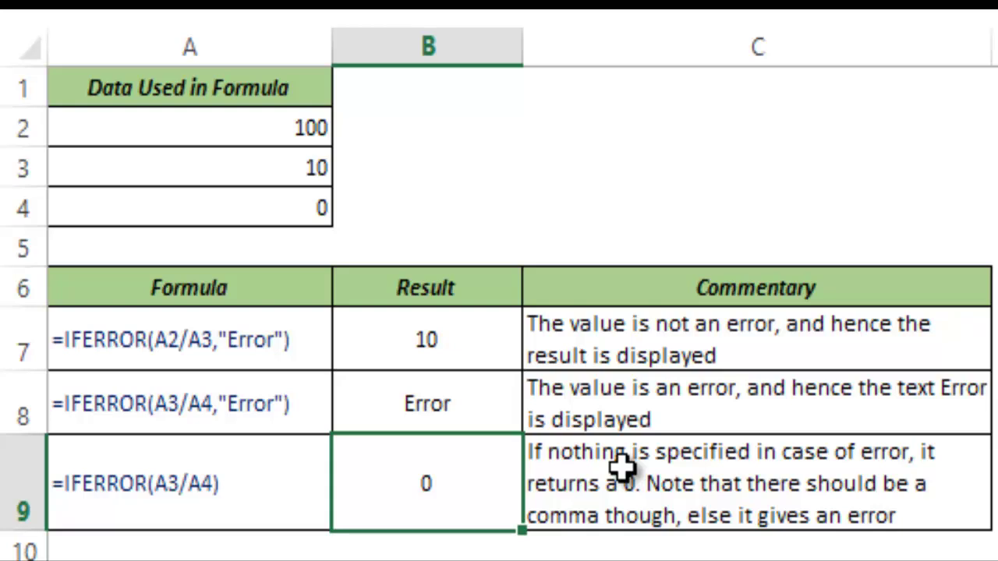
key("F2")
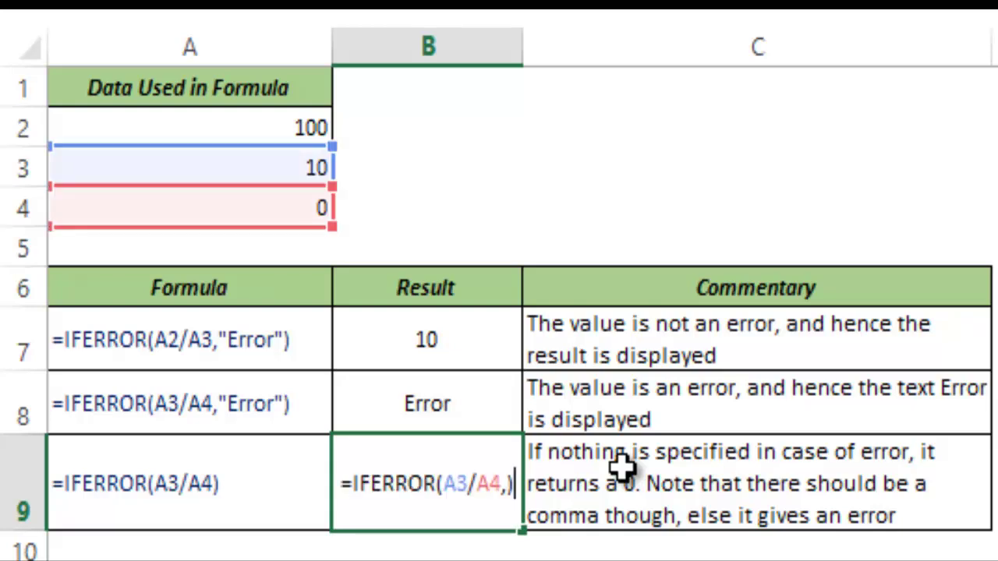
key("Left")
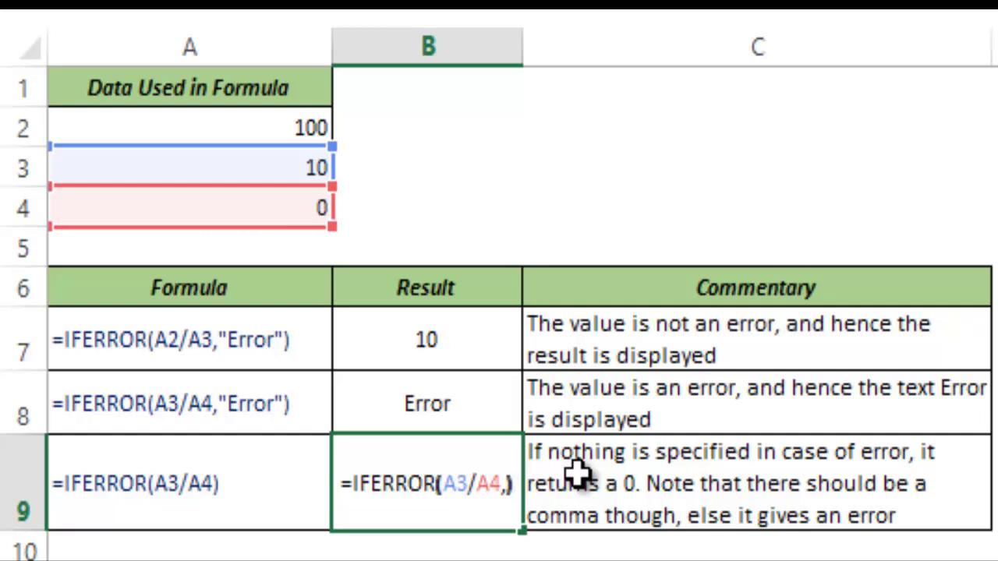
left_click(505, 488)
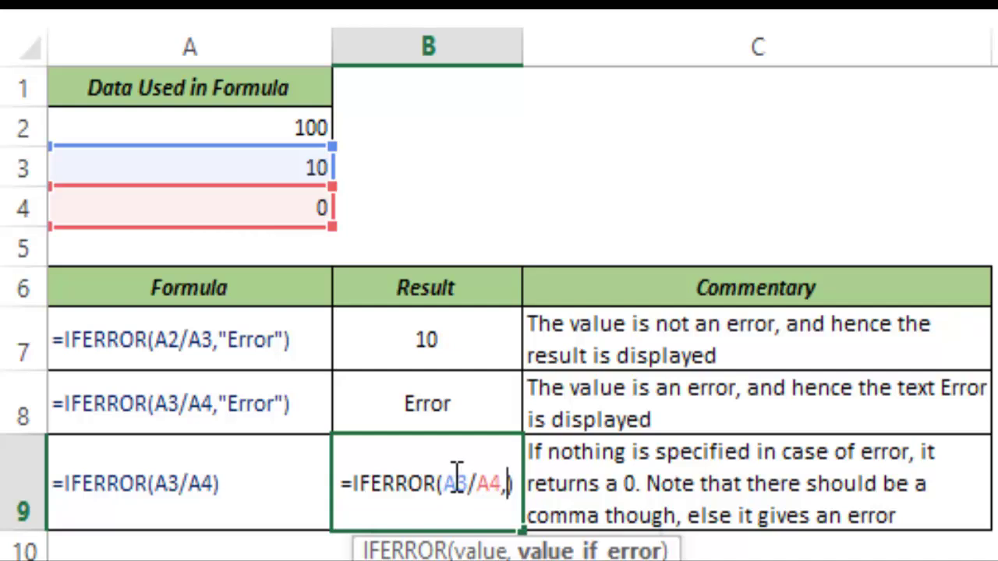
key("ctrl+Return")
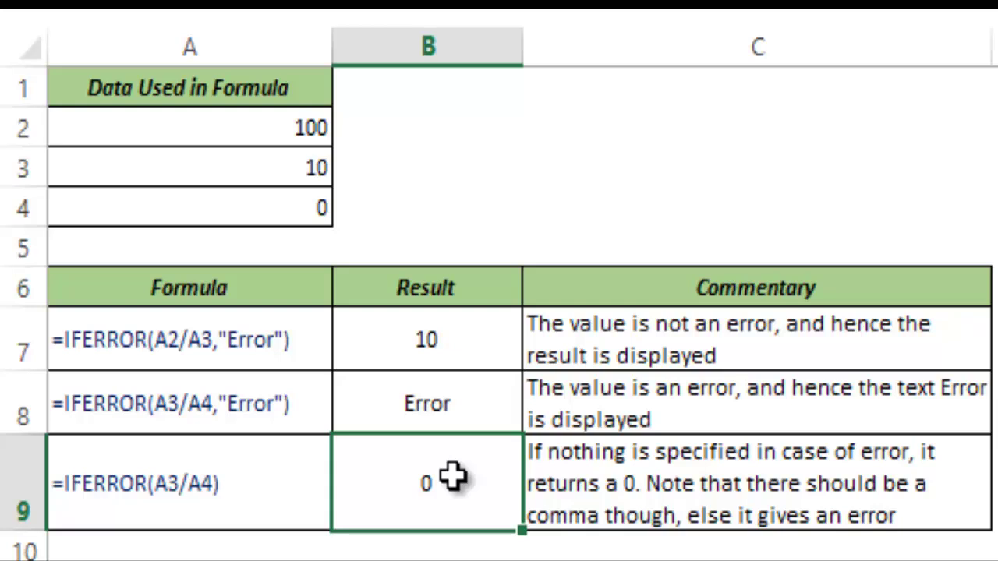
- Replace B8's formula with =IF(ISERROR(A3/A4),"Error",A3/A4), still showing Error
key("Up")
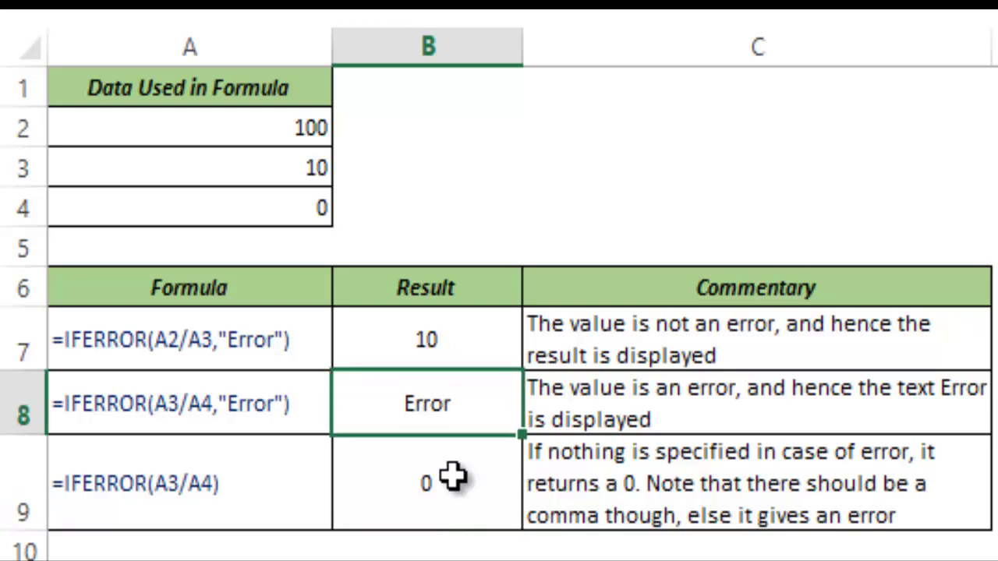
type("=")
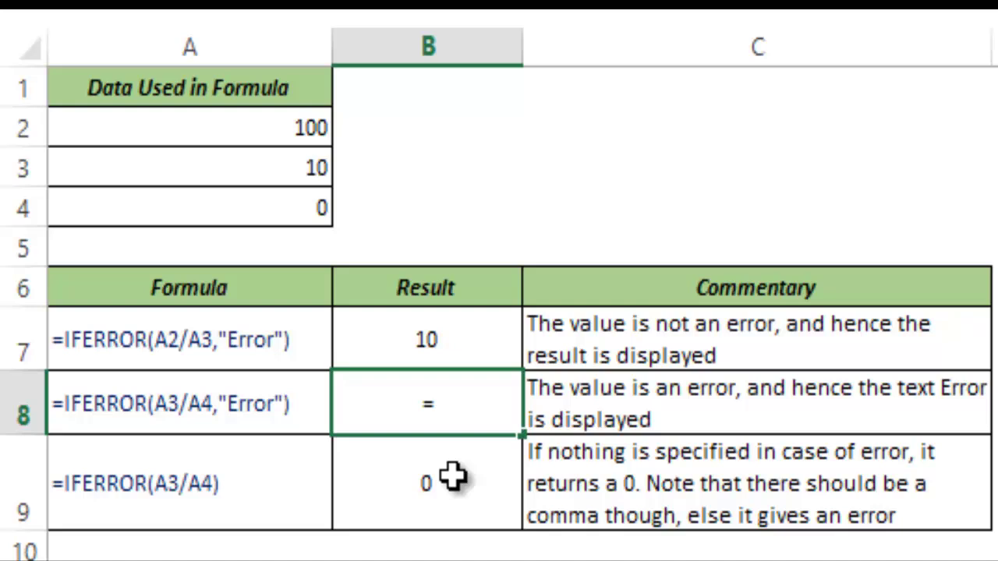
type("if(")
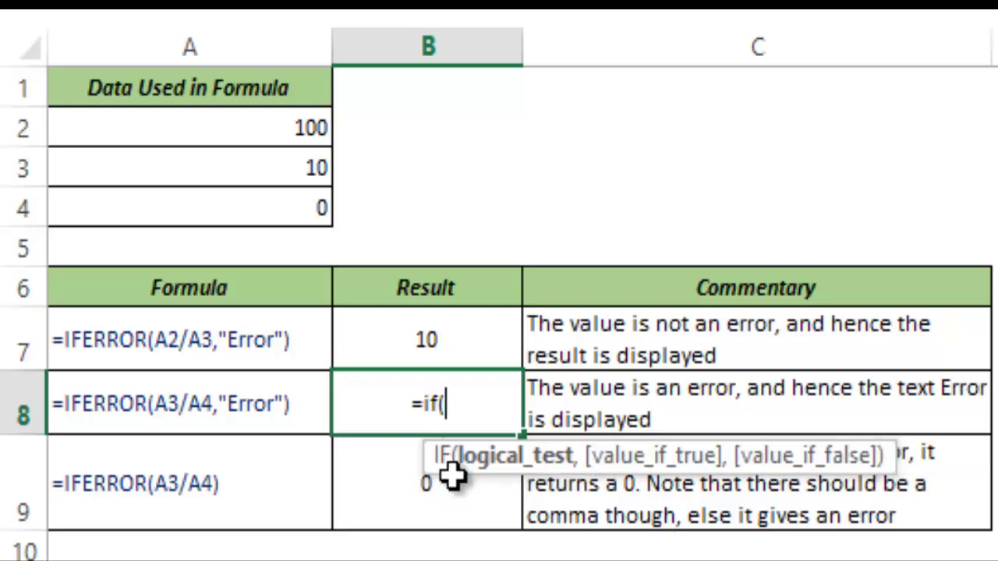
type("ise")
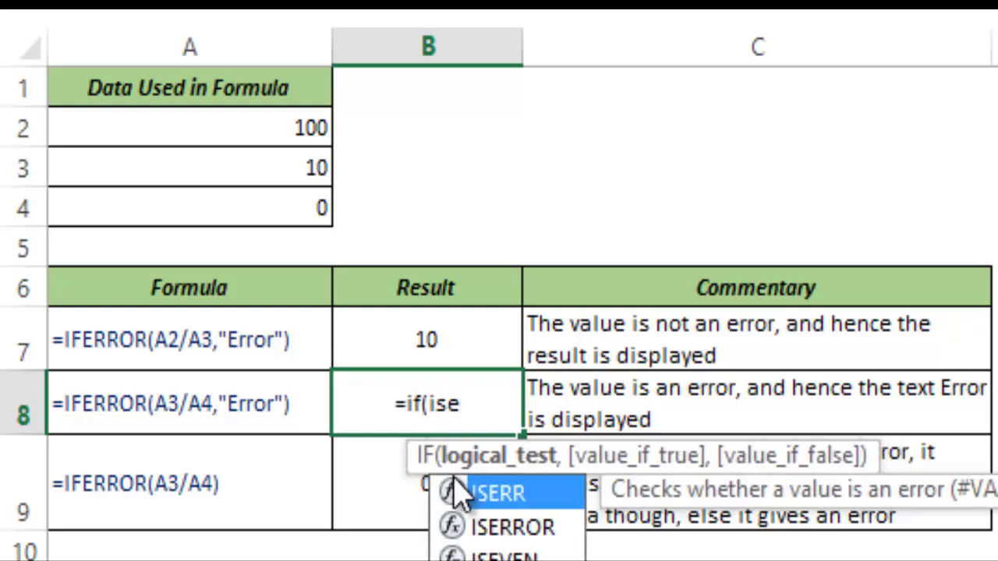
type("rror")
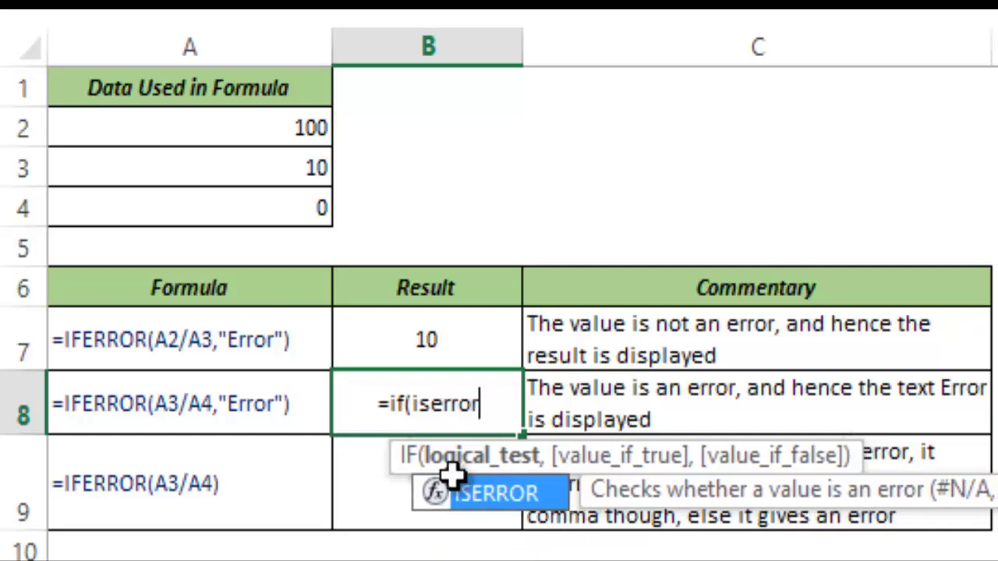
key("Tab")
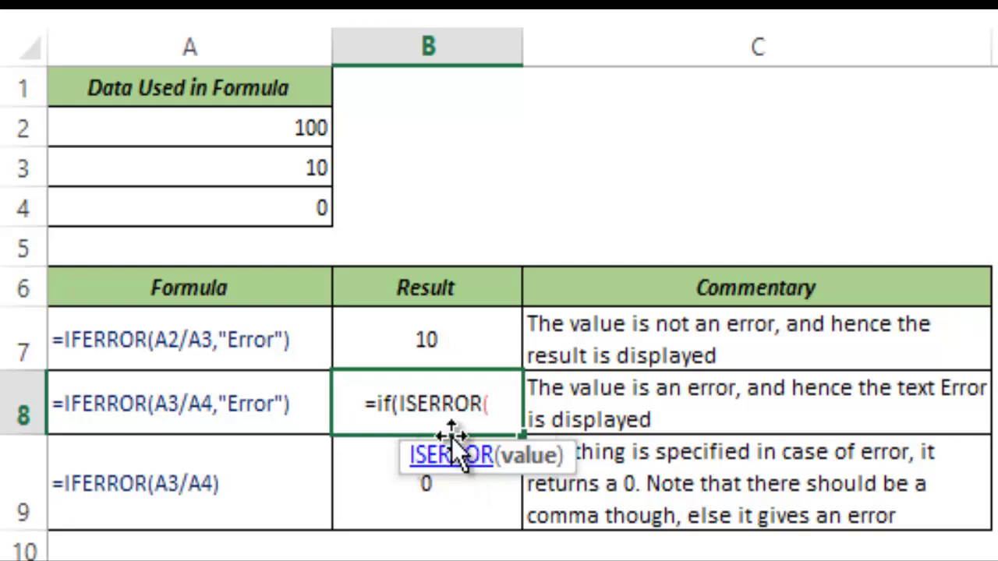
left_click(280, 170)
type("/")
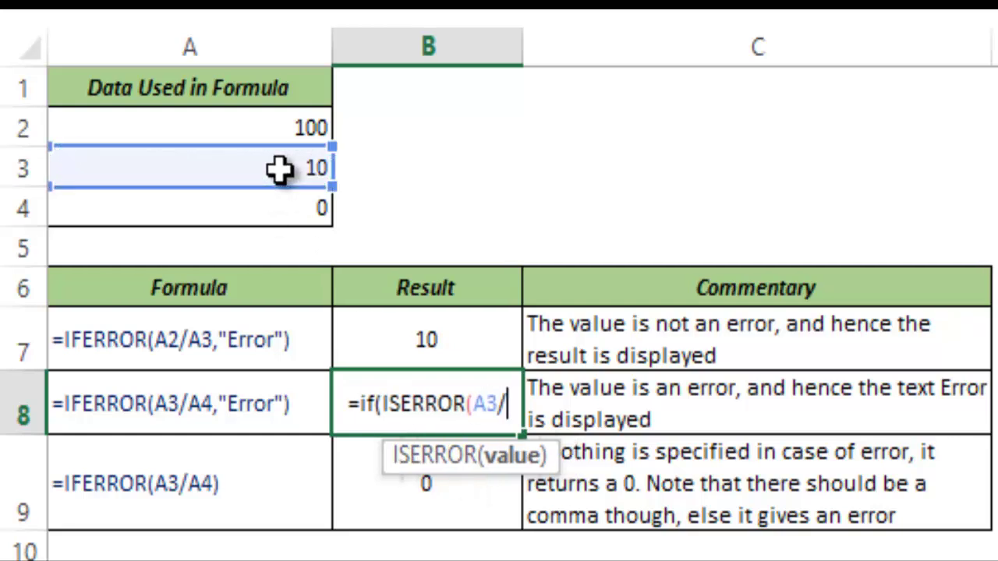
left_click(280, 206)
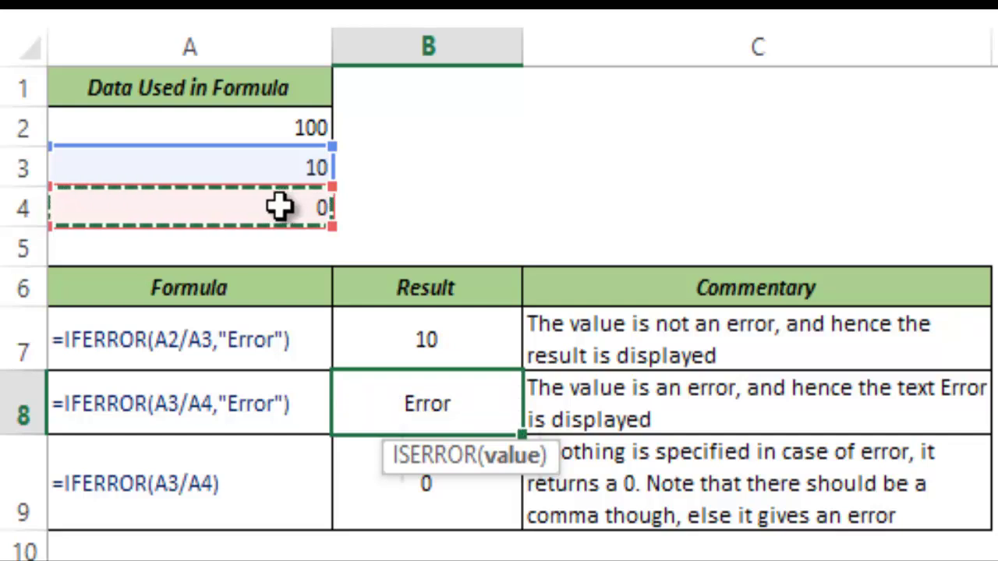
type("),")
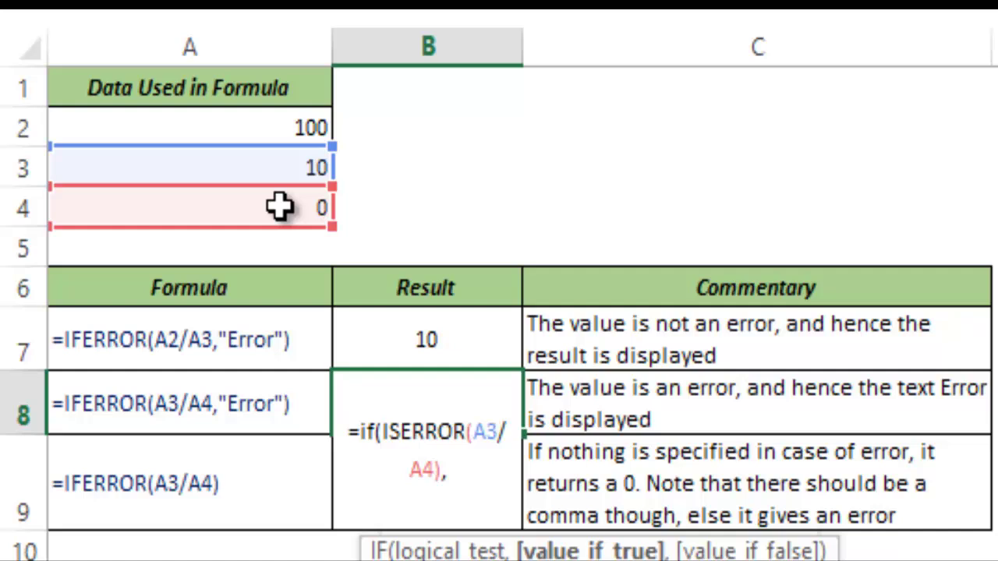
type("\"Error")
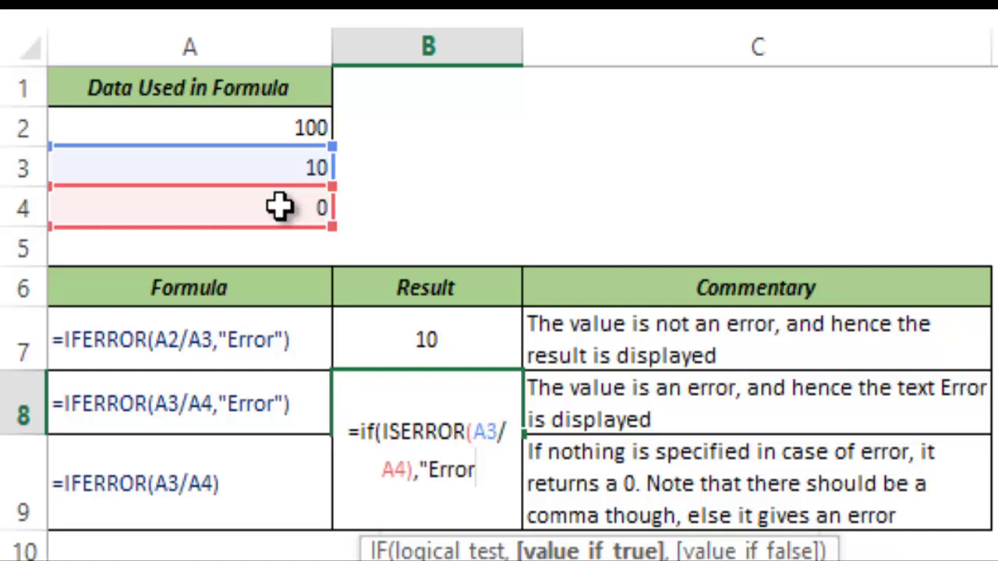
type("\",")
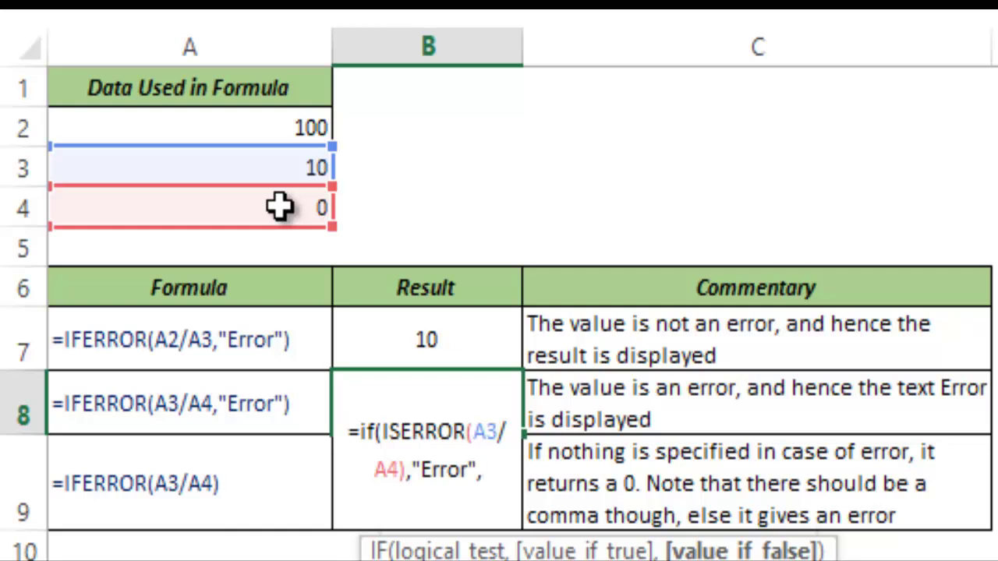
type("A3/A")
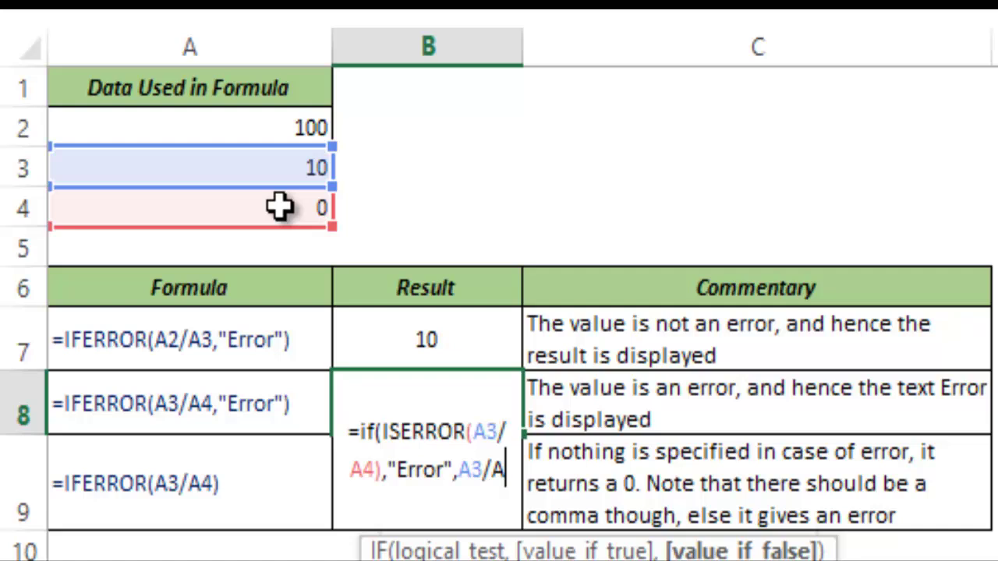
type("4)")
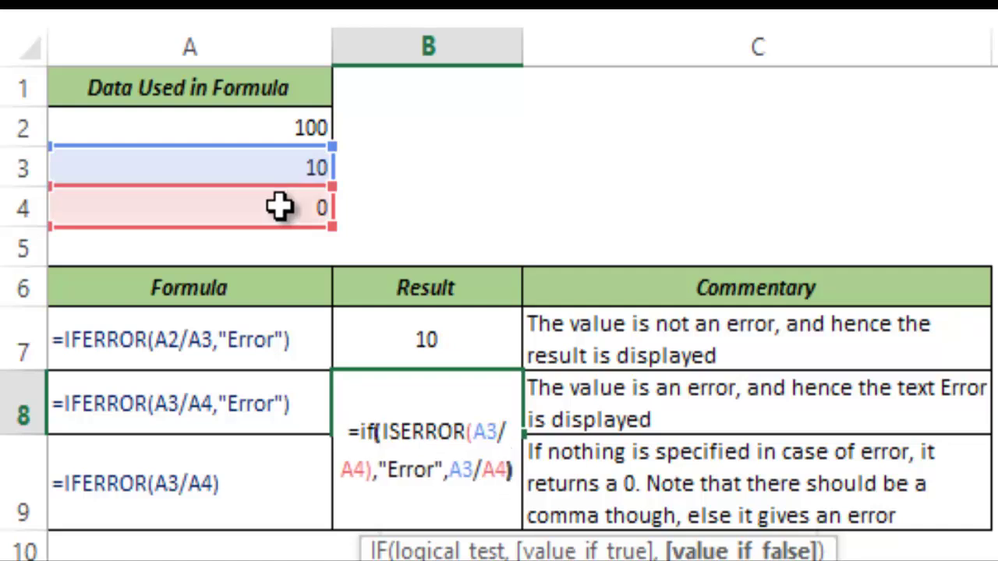
key("Return")
key("Up")
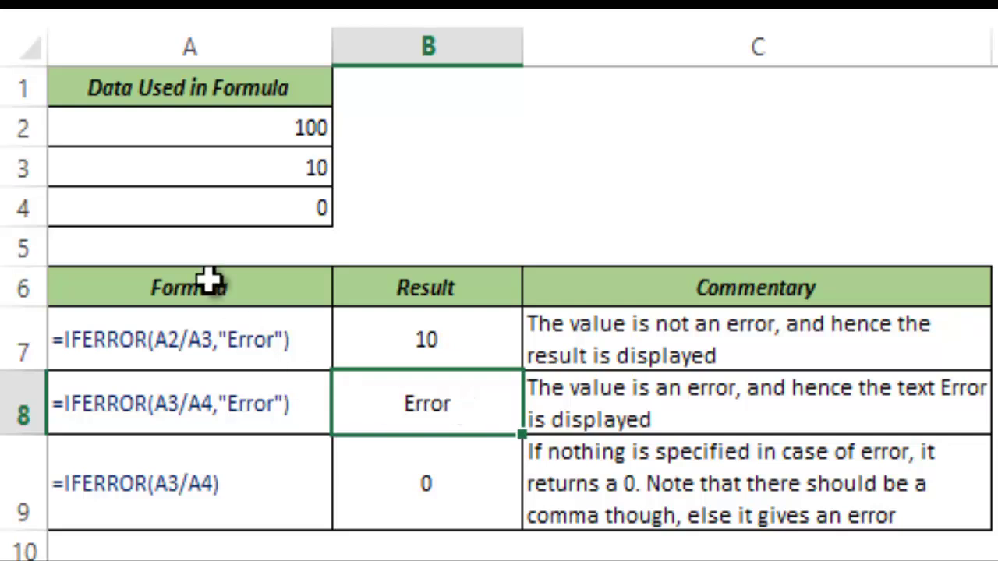
- Change the value in A4 from 0 to 2 so B8 and B9 recalculate to 5
left_click(269, 203)
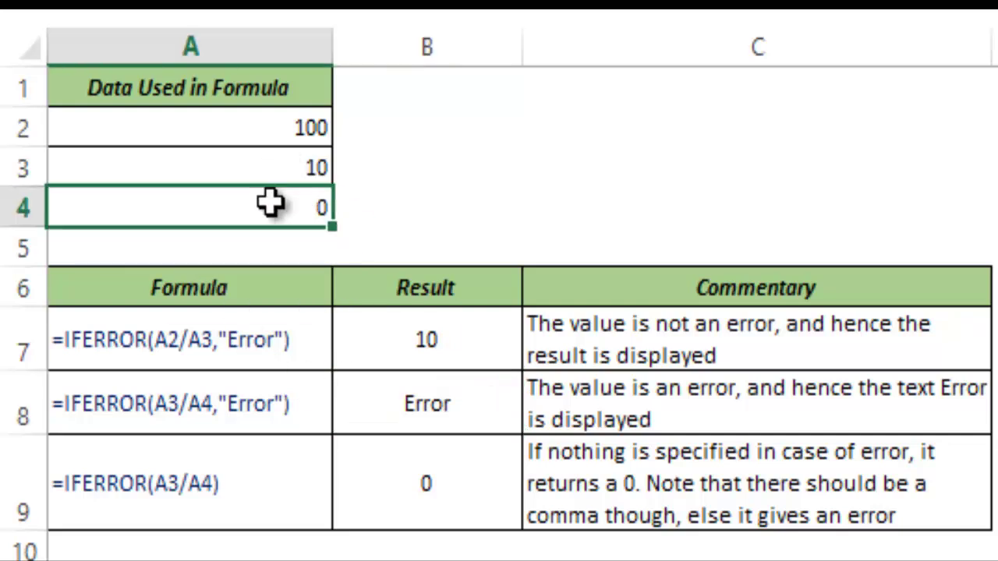
double_click(273, 205)
key("BackSpace")
type("2")
key("Return")
- Review B8's formula, marking its A3/A4 result part
left_click(464, 413)
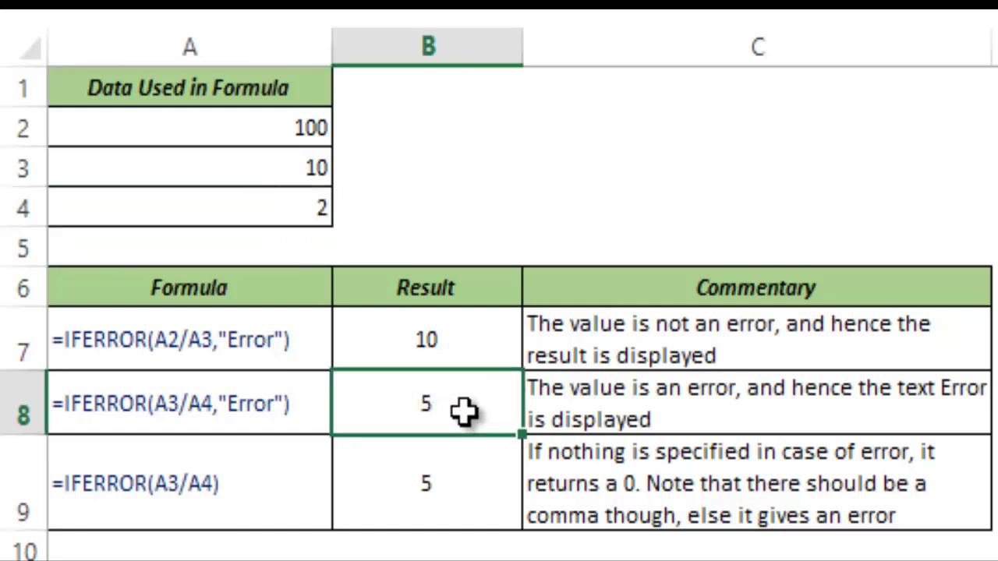
double_click(460, 412)
left_click_drag(451, 468, 510, 468)
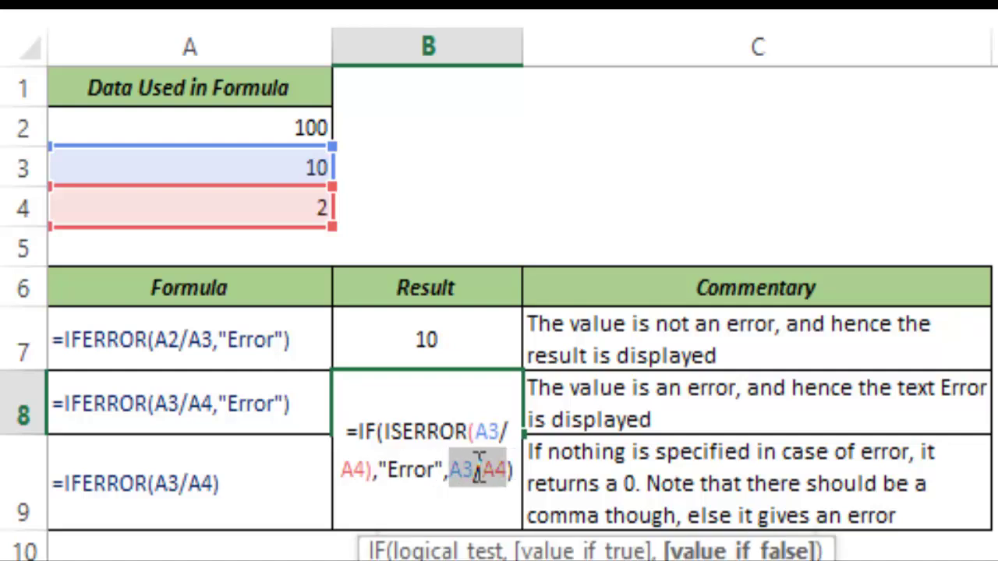
key("Escape")
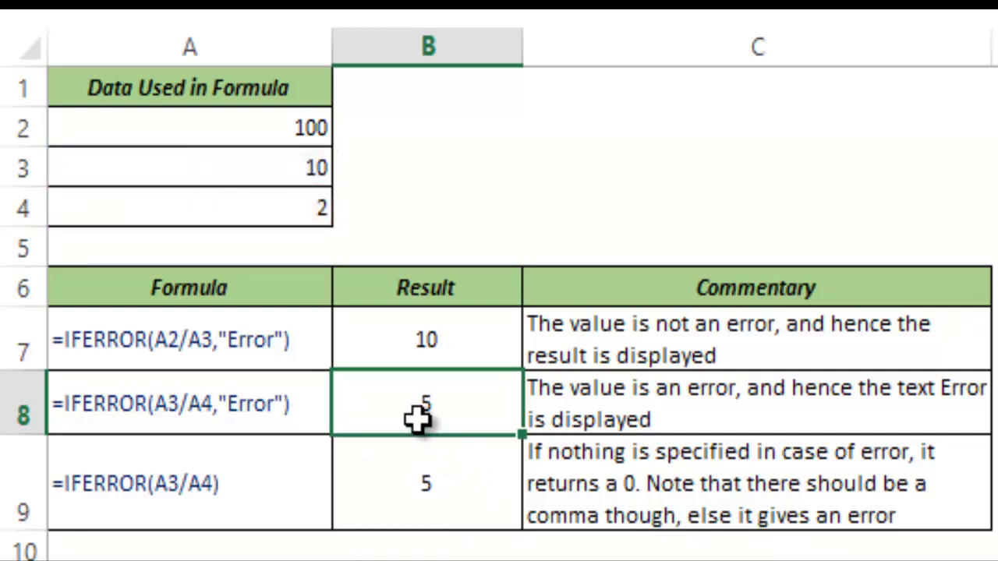